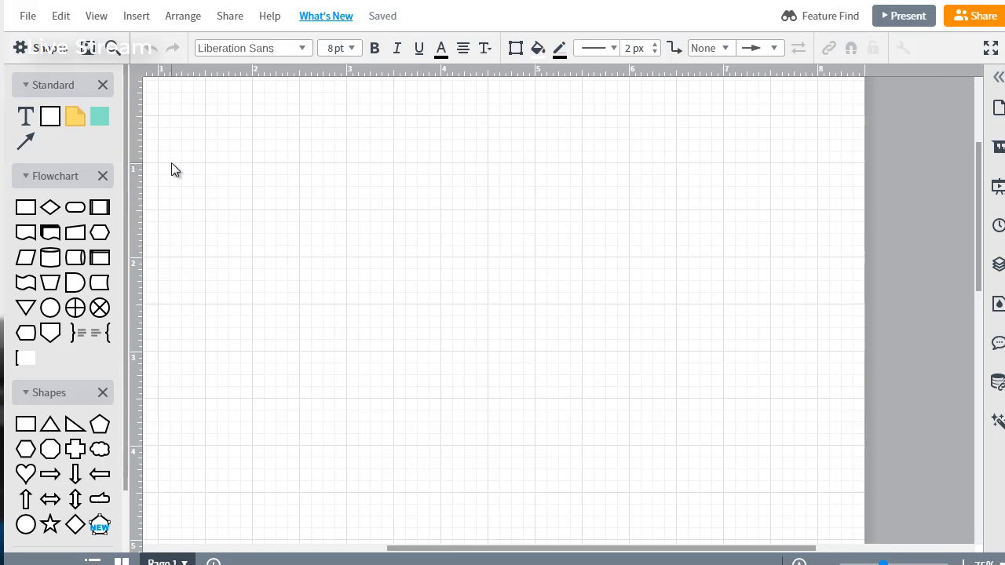
Add a square block to the upper-left area of the page and label it "Facebook Fan Page".
{"action": "left_click_drag", "start_coordinate": [52, 121], "coordinate": [343, 266]}
{"action": "double_click", "coordinate": [338, 268]}
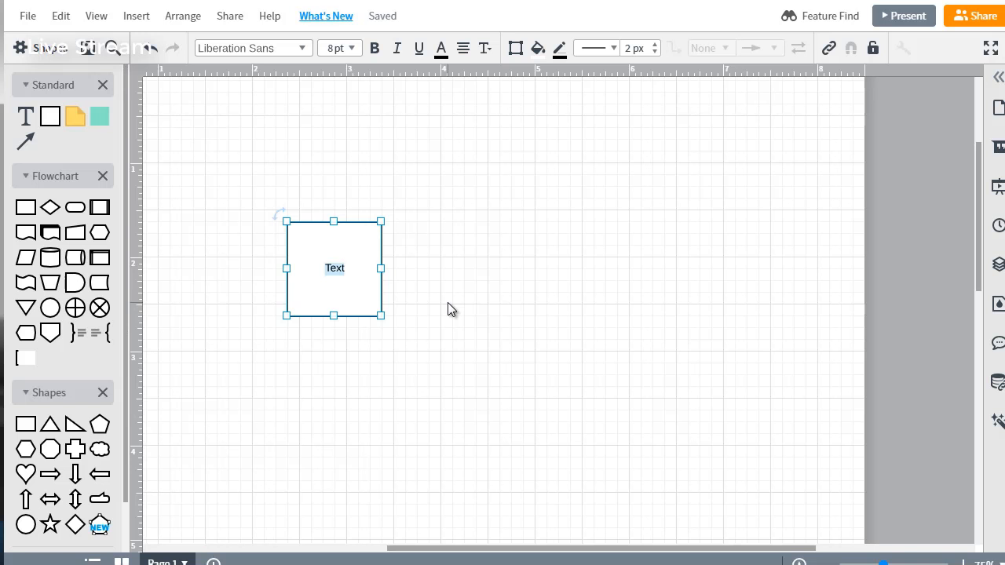
{"action": "type", "text": "Facebook Fa"}
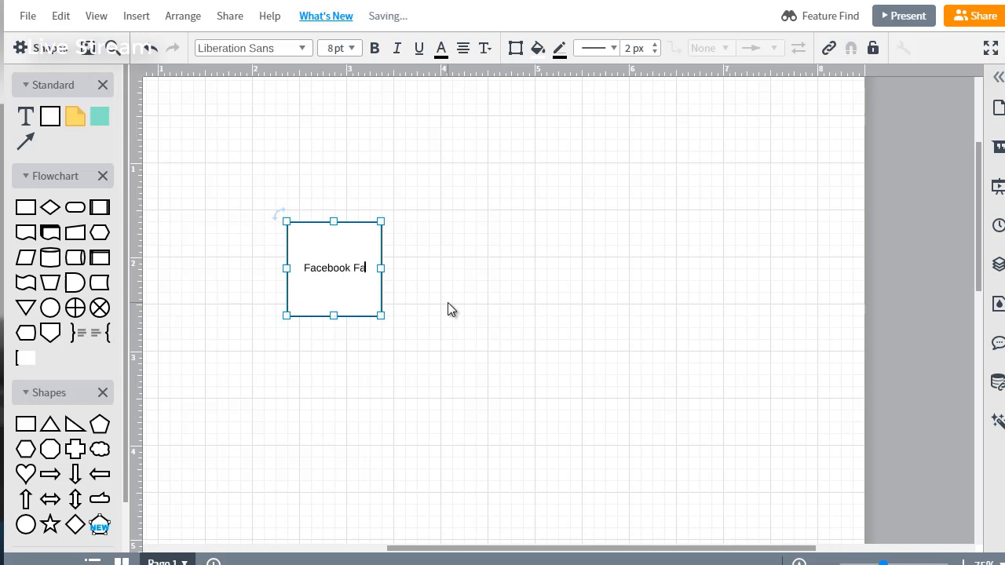
{"action": "type", "text": "n Page"}
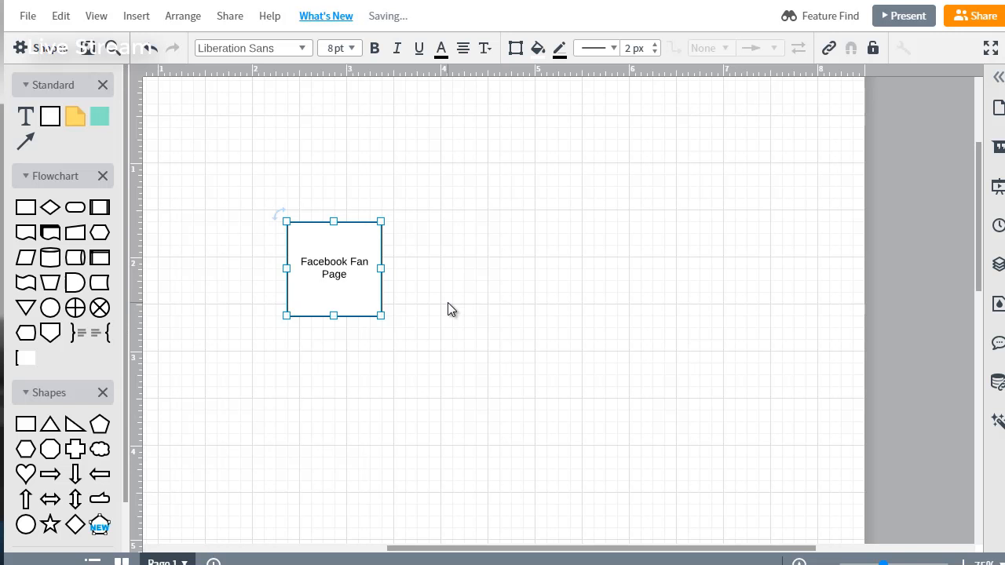
Duplicate the Facebook Fan Page block, place the copy level with it on the right, and label the copy "Youtube Channel".
{"action": "left_click_drag", "start_coordinate": [343, 260], "coordinate": [567, 243]}
{"action": "key", "text": "ctrl+d"}
{"action": "double_click", "coordinate": [566, 243]}
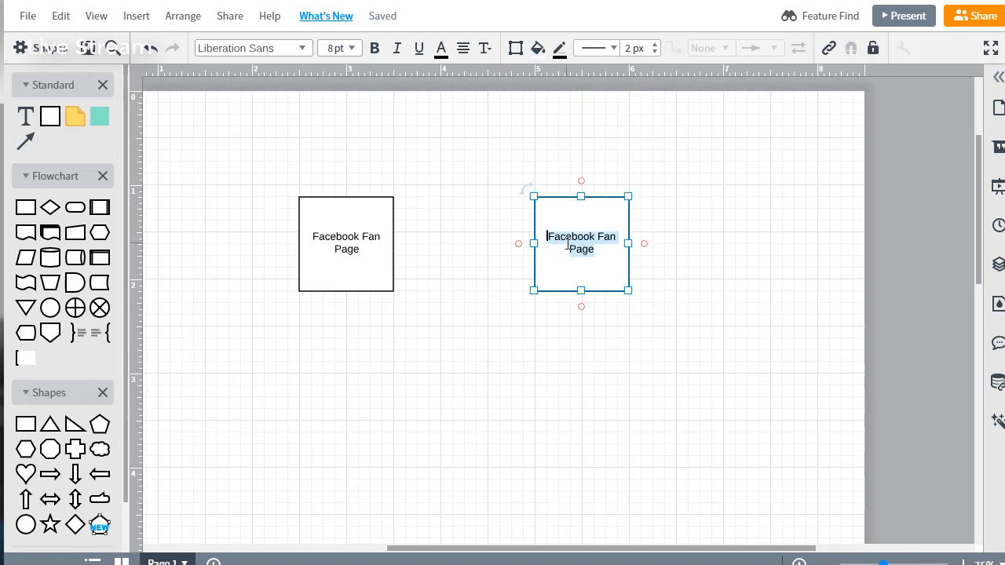
{"action": "type", "text": "Youtube C"}
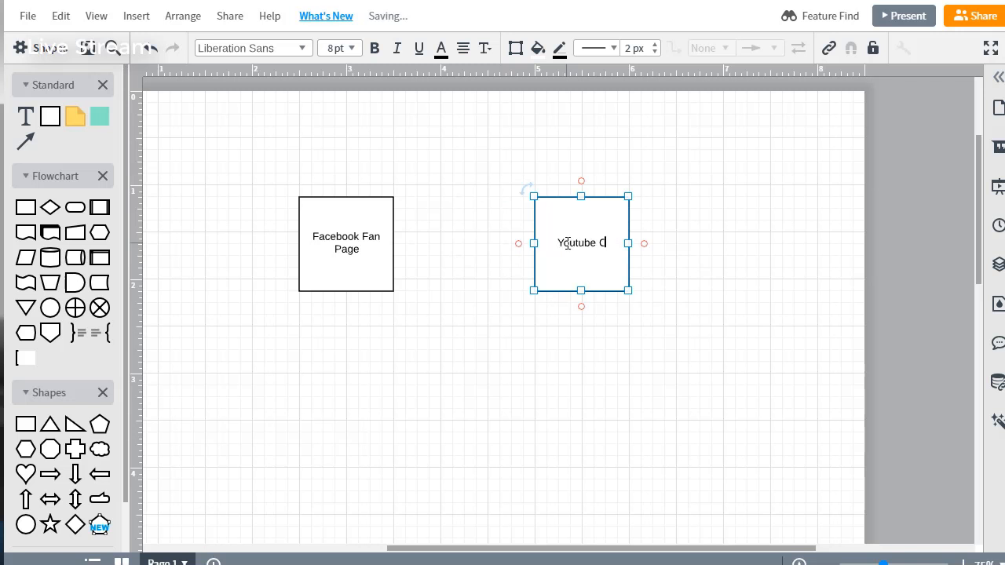
{"action": "type", "text": "hannel -"}
{"action": "key", "text": "BackSpace"}
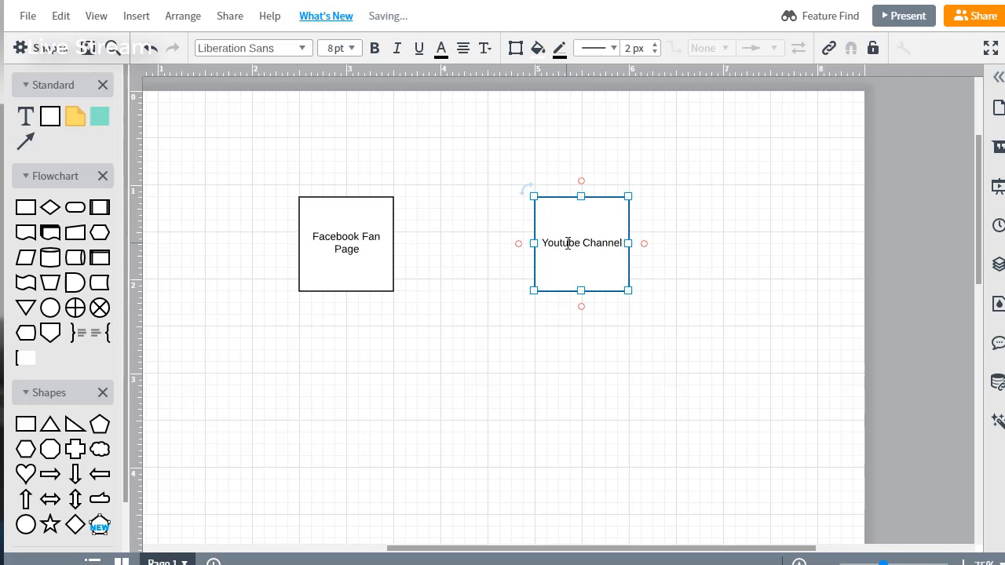
{"action": "left_click", "coordinate": [452, 355]}
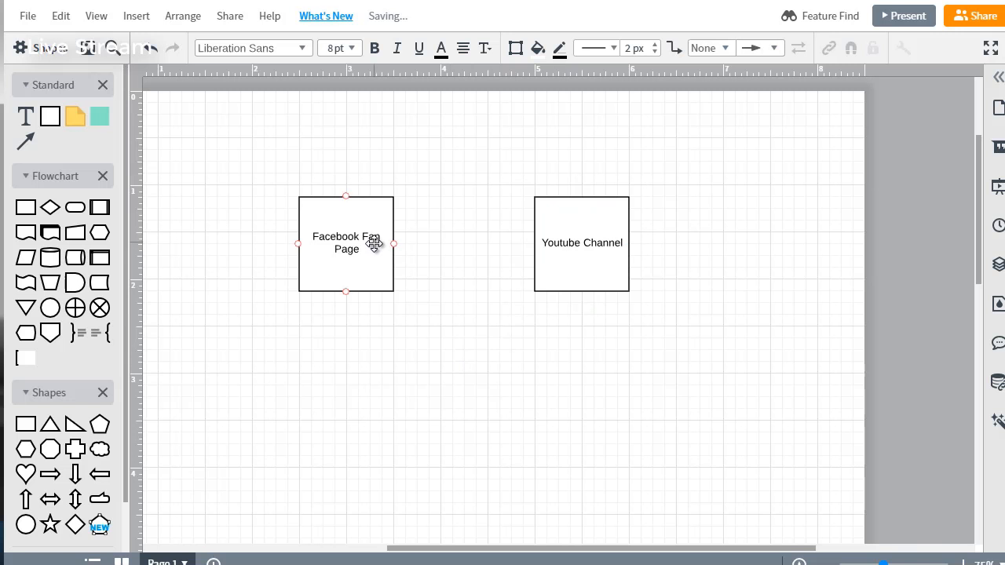
{"action": "left_click_drag", "start_coordinate": [393, 243], "coordinate": [534, 244]}
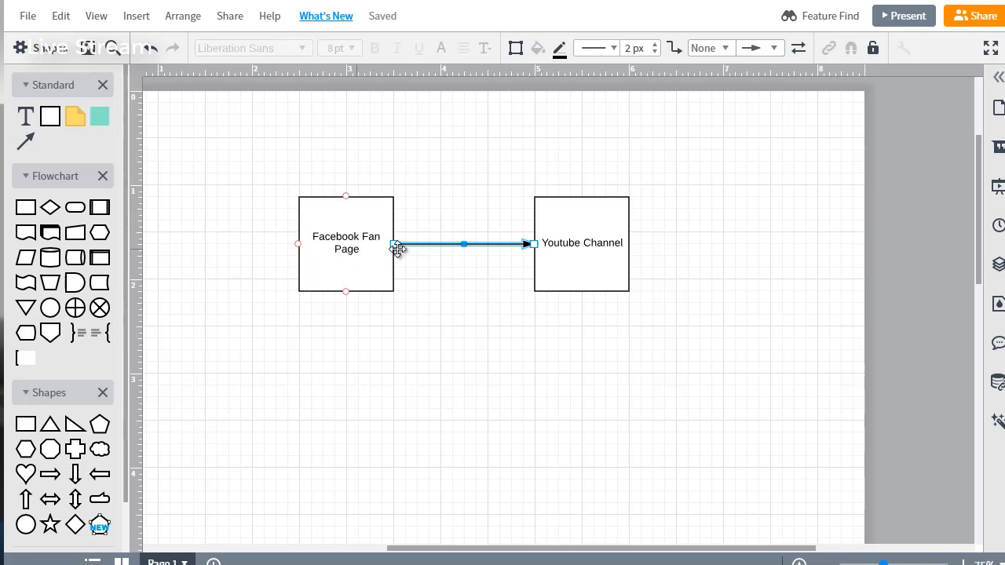
{"action": "left_click", "coordinate": [608, 222]}
{"action": "left_click", "coordinate": [350, 272]}
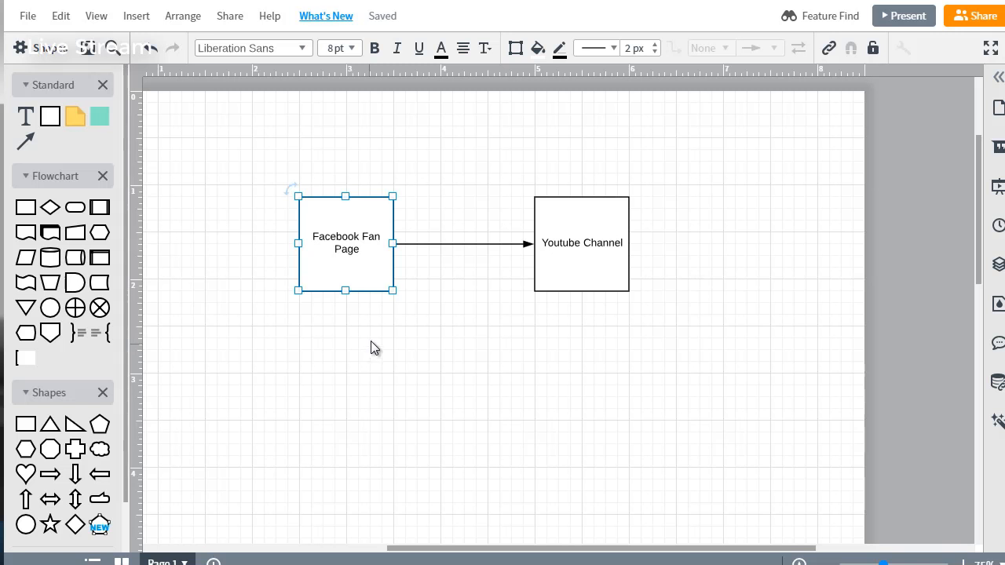
{"action": "left_click", "coordinate": [590, 231]}
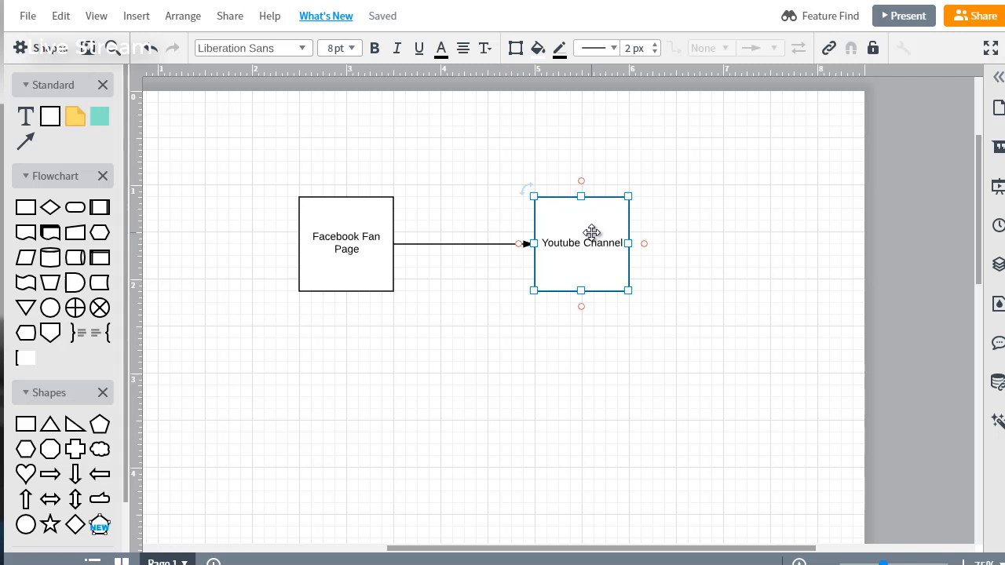
{"action": "left_click", "coordinate": [359, 280]}
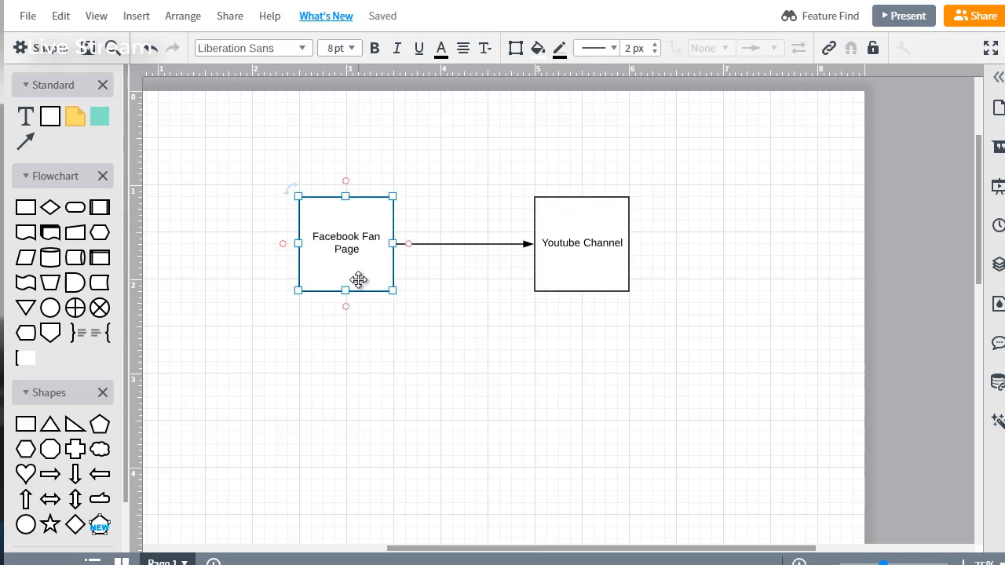
{"action": "left_click", "coordinate": [523, 249]}
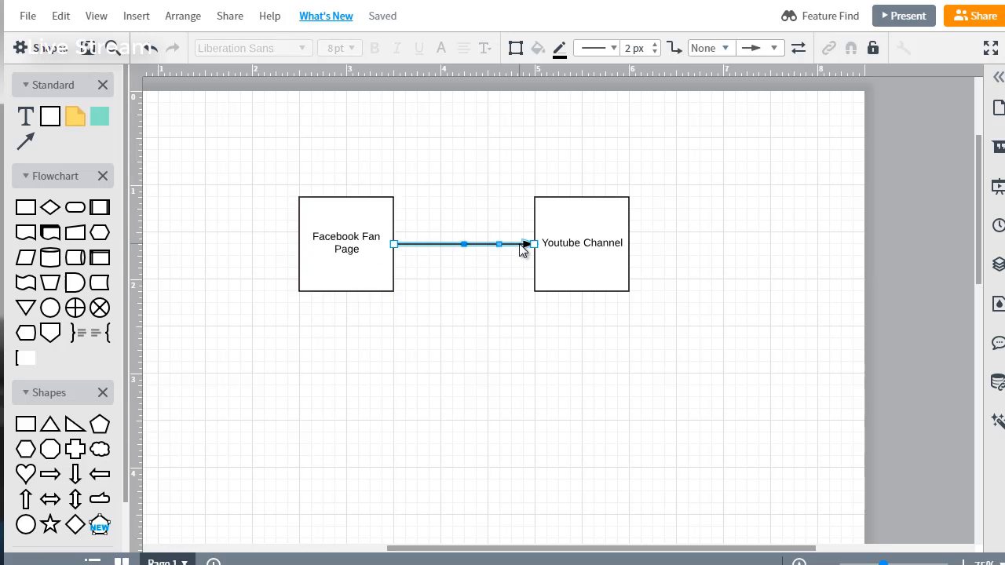
{"action": "key", "text": "Delete"}
Draw an arrow from the Youtube Channel block's left side to the Facebook Fan Page block's right side.
{"action": "left_click", "coordinate": [557, 235]}
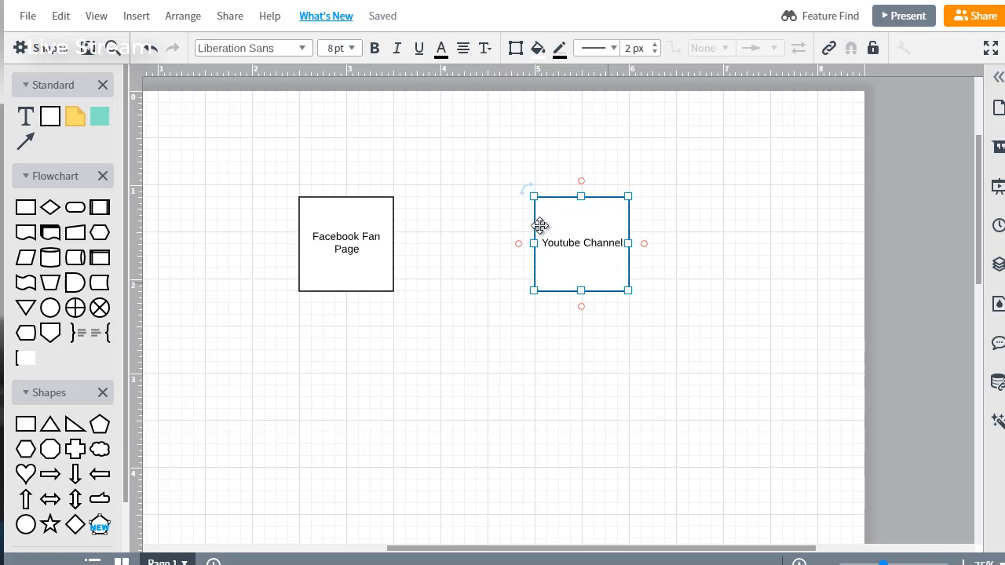
{"action": "left_click", "coordinate": [487, 244]}
{"action": "left_click_drag", "start_coordinate": [529, 243], "coordinate": [391, 248]}
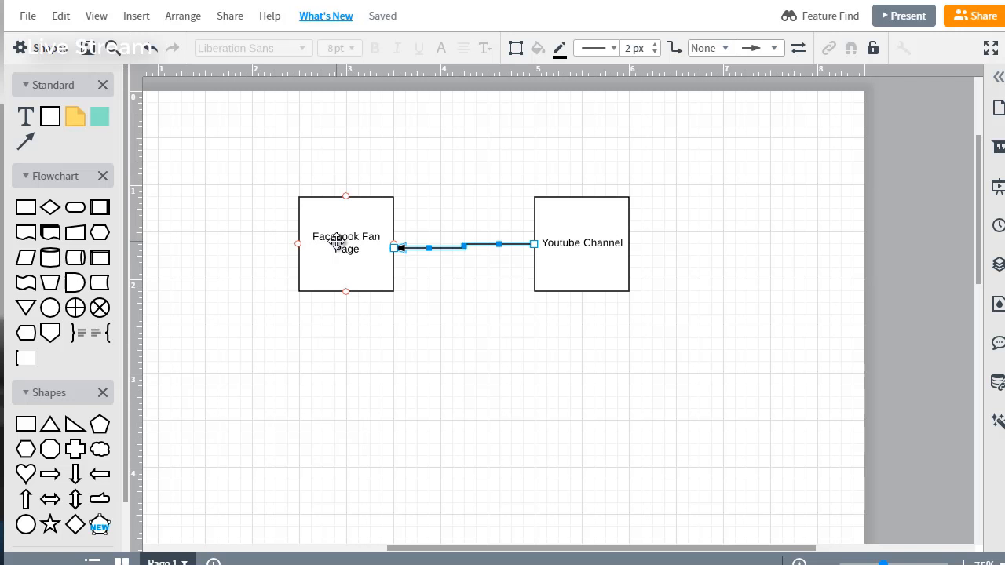
Duplicate the Facebook Fan Page block directly below it and draw an arrow from the Youtube Channel block to the copy.
{"action": "left_click", "coordinate": [336, 242]}
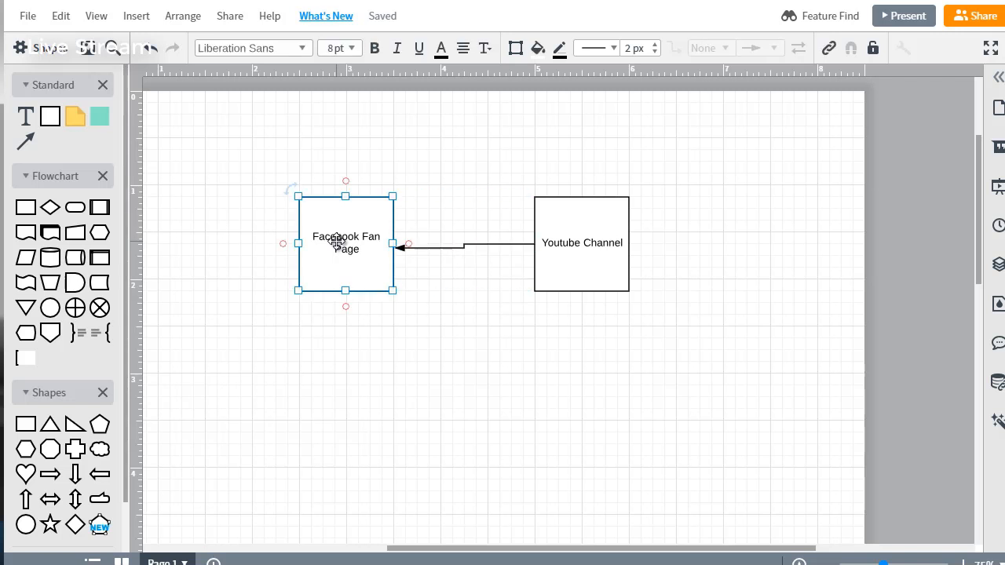
{"action": "key", "text": "ctrl+d"}
{"action": "left_click_drag", "start_coordinate": [332, 236], "coordinate": [327, 414]}
{"action": "left_click", "coordinate": [534, 287]}
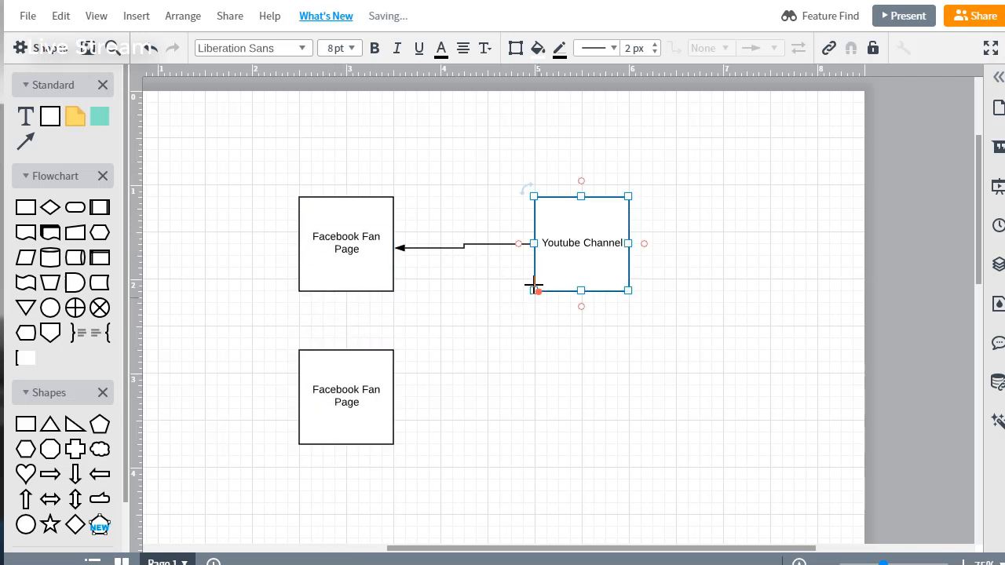
{"action": "left_click_drag", "start_coordinate": [531, 285], "coordinate": [387, 407]}
{"action": "left_click", "coordinate": [592, 328]}
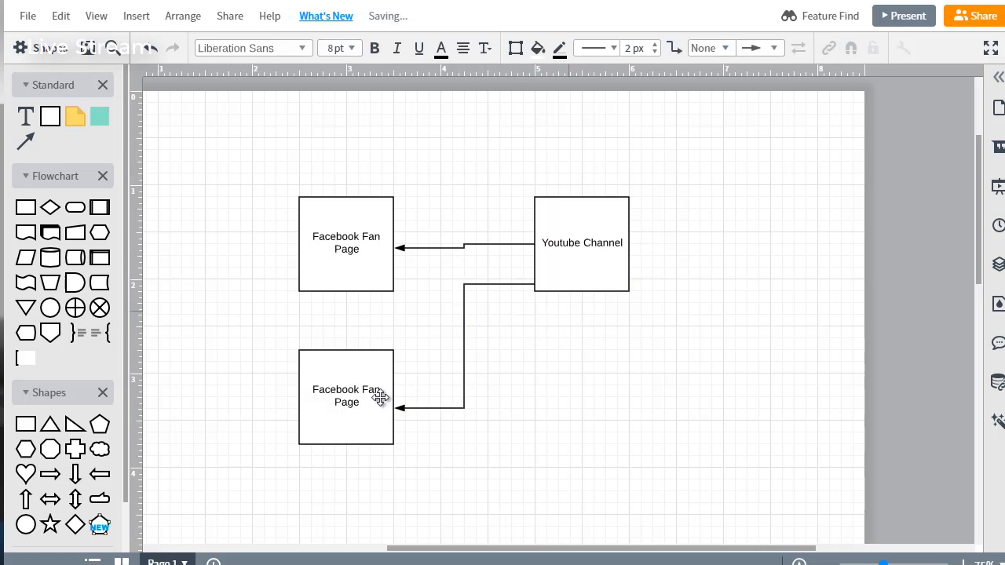
Change the label of the lower Facebook Fan Page copy to "Twitter".
{"action": "double_click", "coordinate": [347, 395]}
{"action": "left_click", "coordinate": [347, 395]}
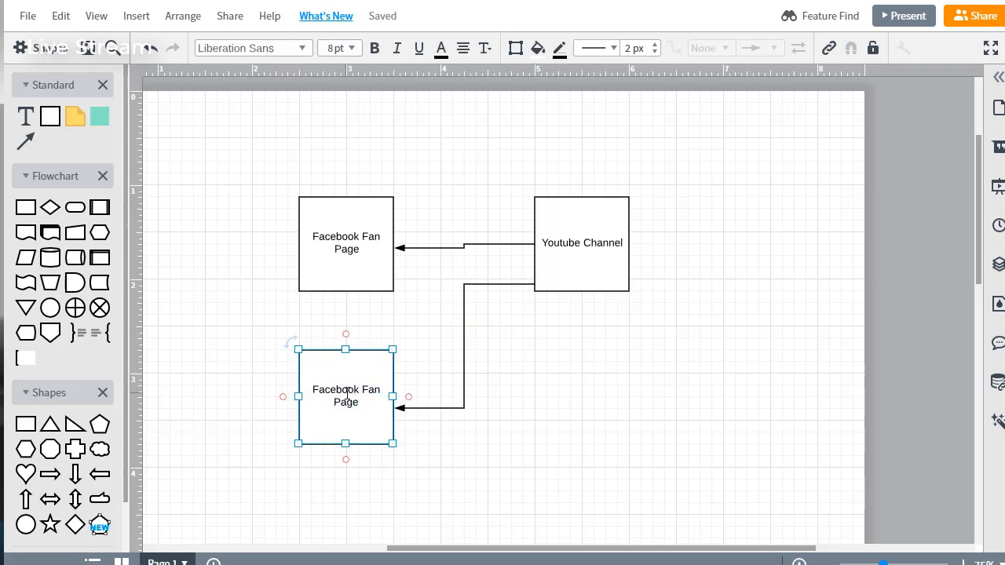
{"action": "key", "text": "ctrl+a"}
{"action": "type", "text": "Twitter"}
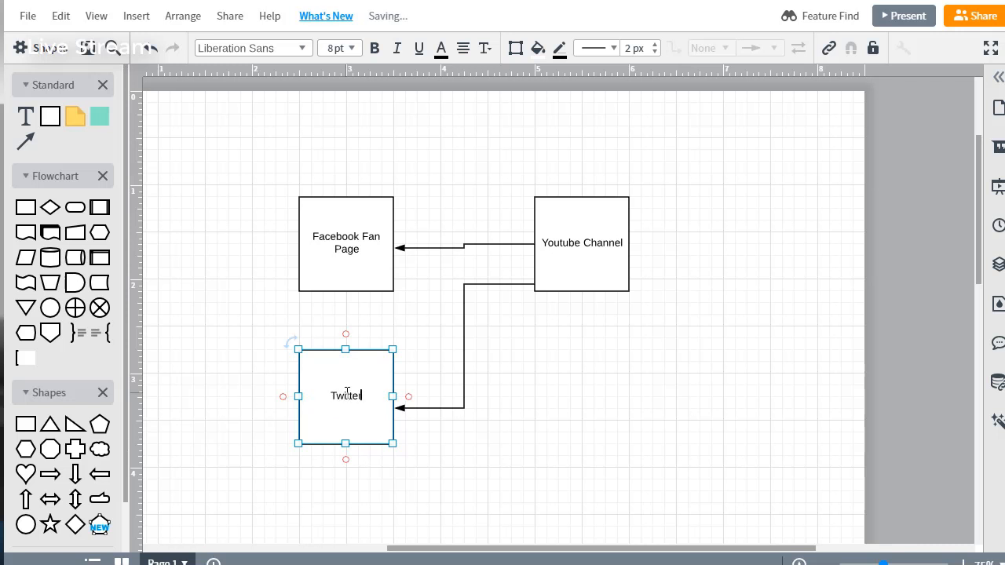
{"action": "left_click", "coordinate": [224, 325]}
Duplicate the Twitter block, place the copy below the Youtube Channel block, and draw a downward arrow from Youtube Channel to it.
{"action": "left_click", "coordinate": [373, 386]}
{"action": "left_click_drag", "start_coordinate": [372, 385], "coordinate": [384, 397]}
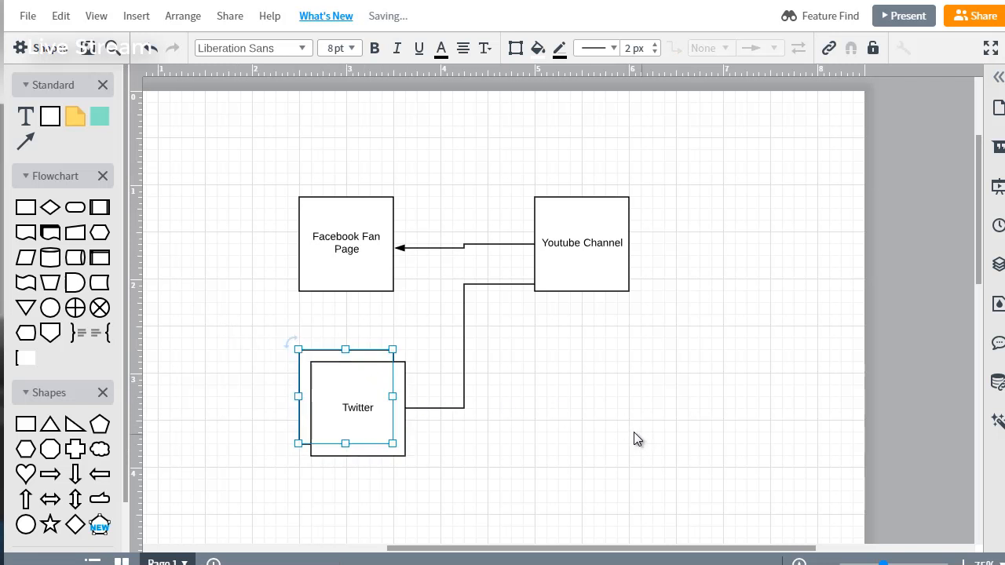
{"action": "left_click_drag", "start_coordinate": [632, 432], "coordinate": [520, 421]}
{"action": "left_click_drag", "start_coordinate": [353, 398], "coordinate": [578, 419]}
{"action": "left_click_drag", "start_coordinate": [584, 292], "coordinate": [584, 395]}
Change the label of the block below Youtube Channel to "Wordpress".
{"action": "double_click", "coordinate": [574, 434]}
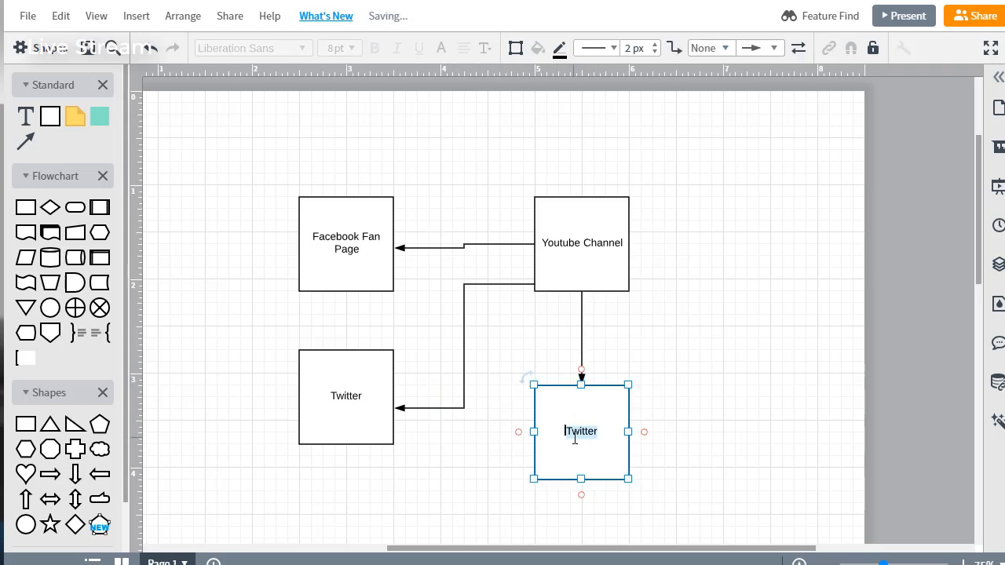
{"action": "type", "text": "Wordpress"}
{"action": "left_click", "coordinate": [728, 327]}
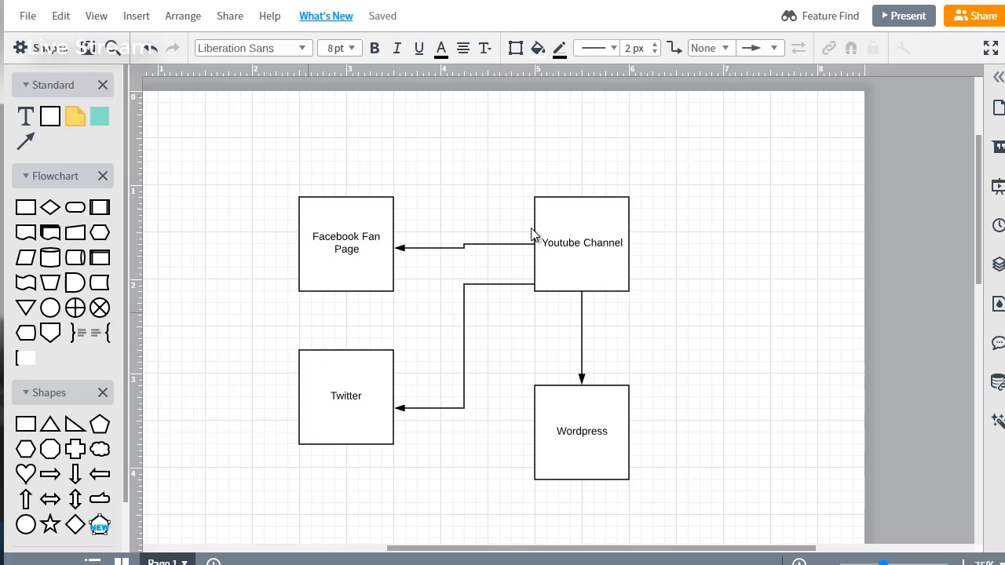
{"action": "left_click", "coordinate": [610, 234]}
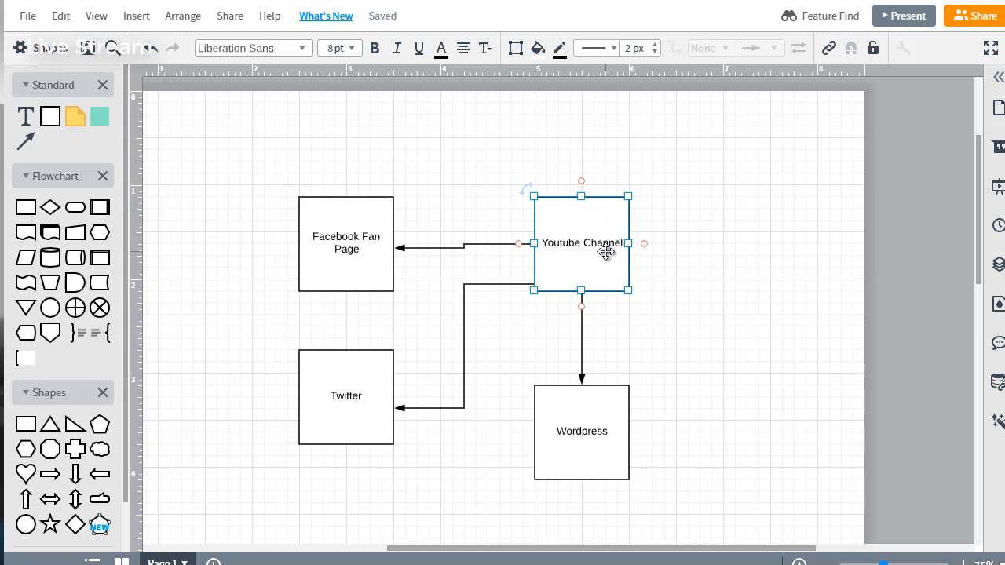
{"action": "left_click", "coordinate": [334, 244]}
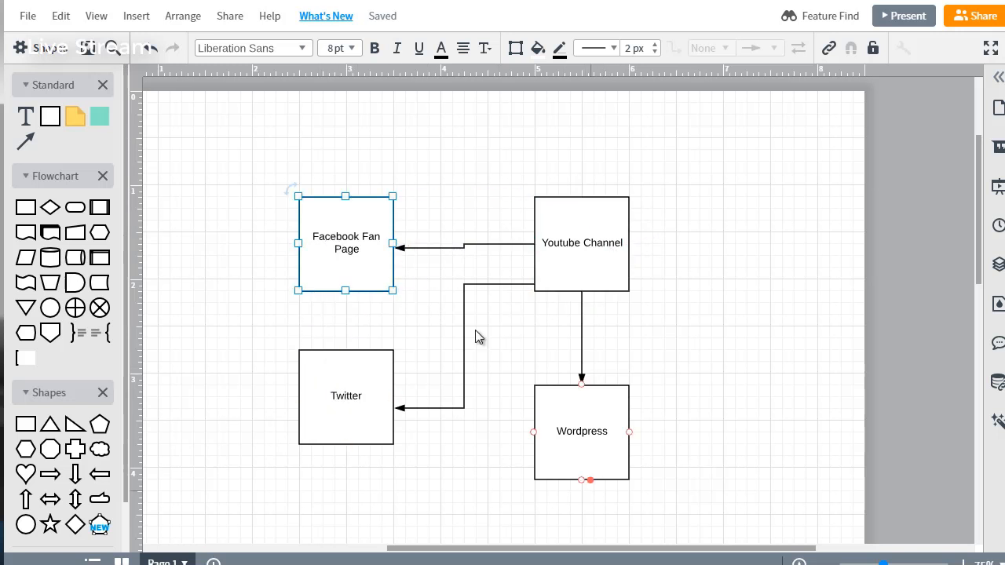
{"action": "left_click", "coordinate": [689, 214]}
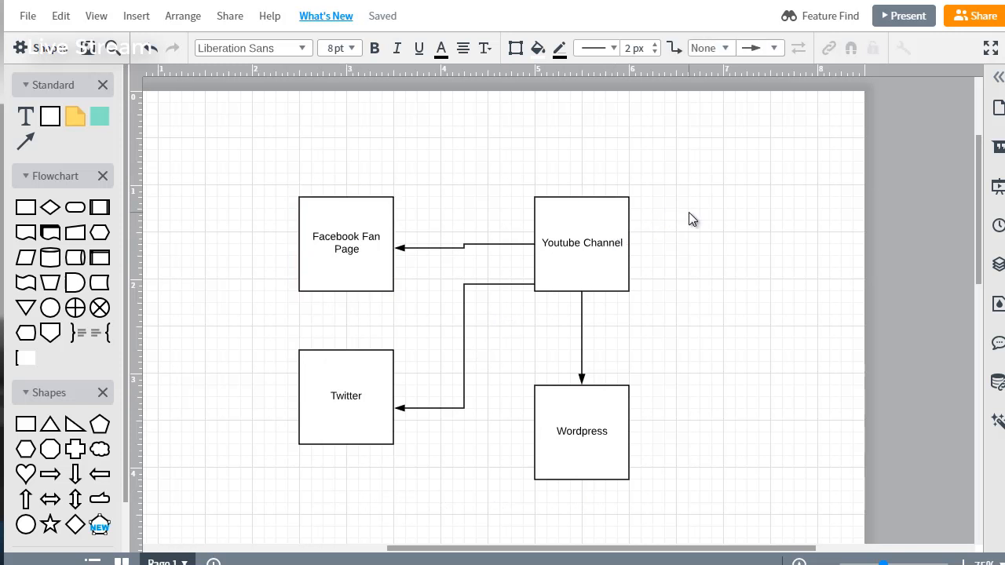